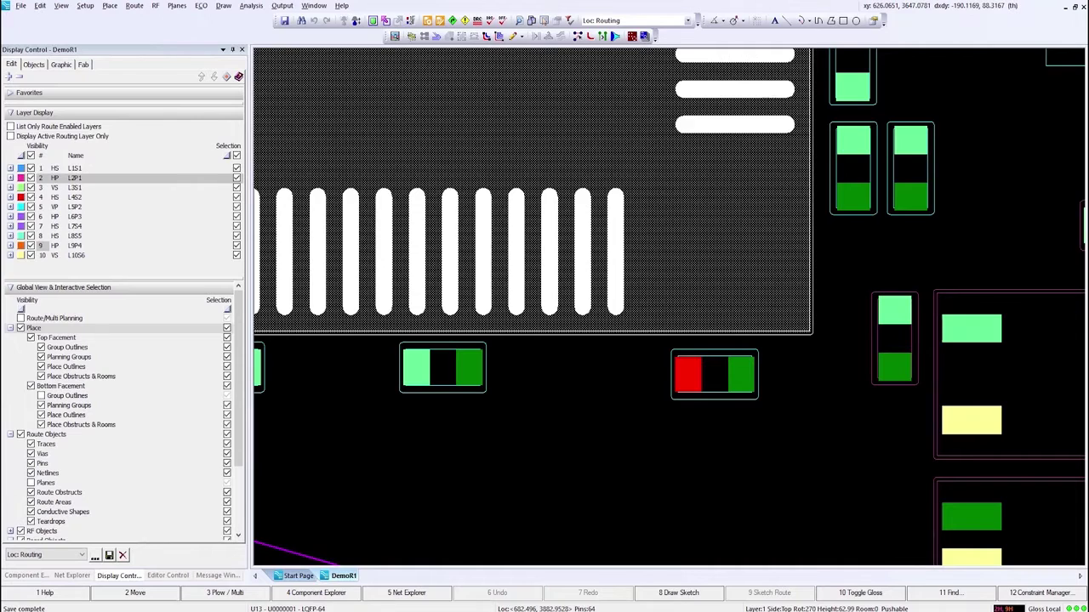
Deselect everything on the board and bring up the FT2232 schematic sheet showing NT1
{"action": "left_click", "coordinate": [556, 450]}
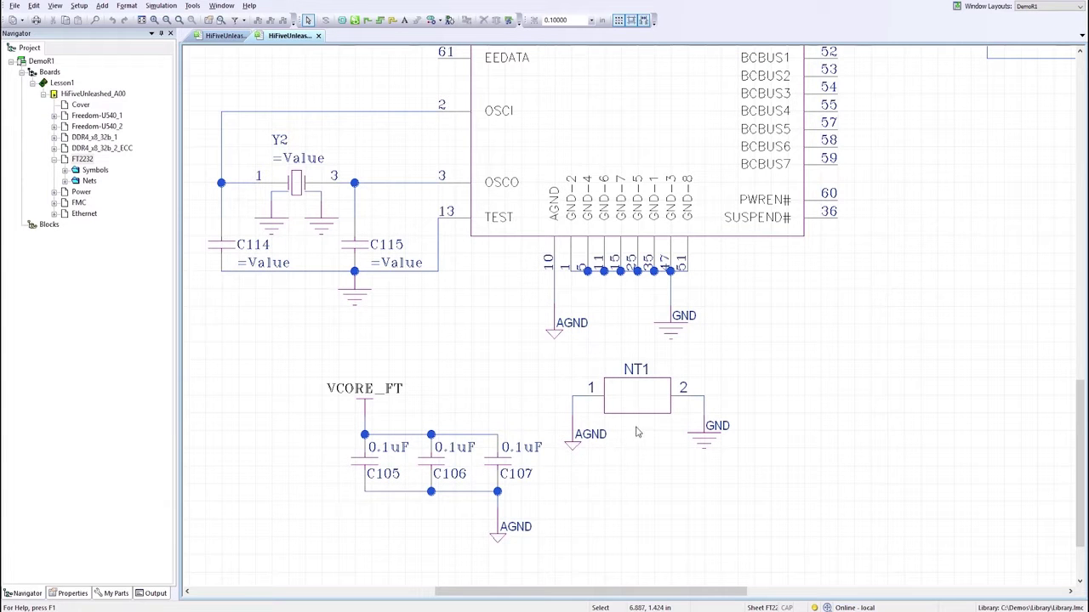
Select NT1, check its properties (cell C0402, part NetTie), and cross-probe to the board
{"action": "mouse_move", "coordinate": [642, 400]}
{"action": "left_click", "coordinate": [623, 369]}
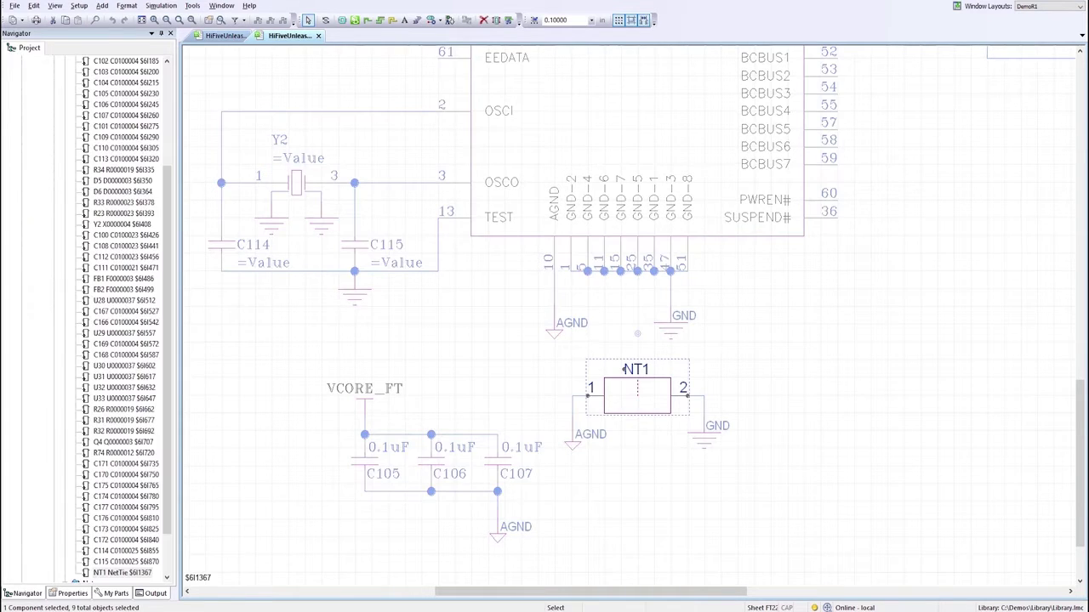
{"action": "left_click", "coordinate": [72, 593]}
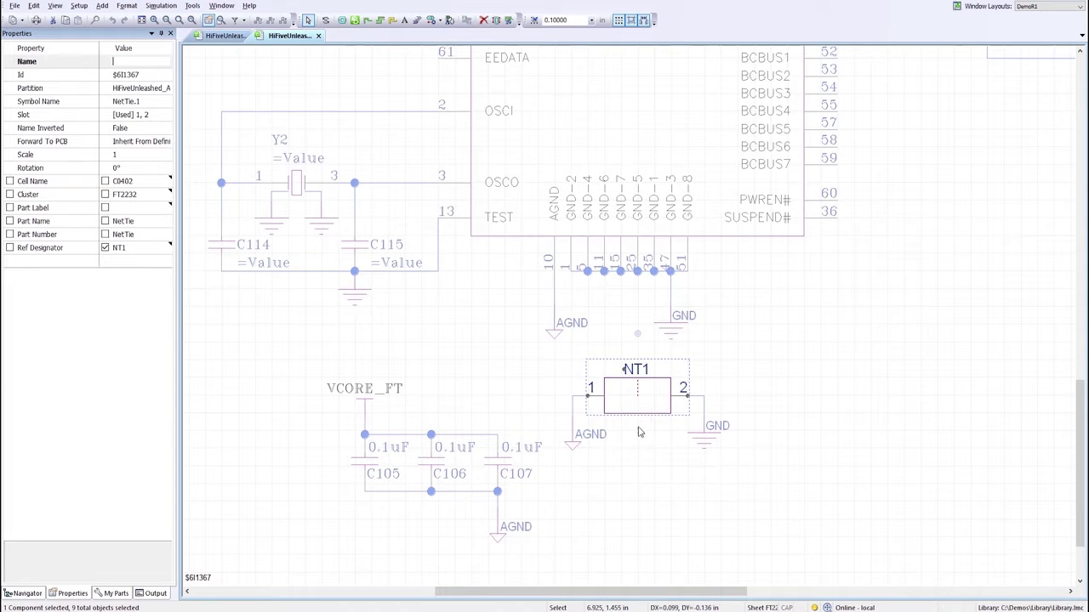
{"action": "key", "text": "alt+Tab"}
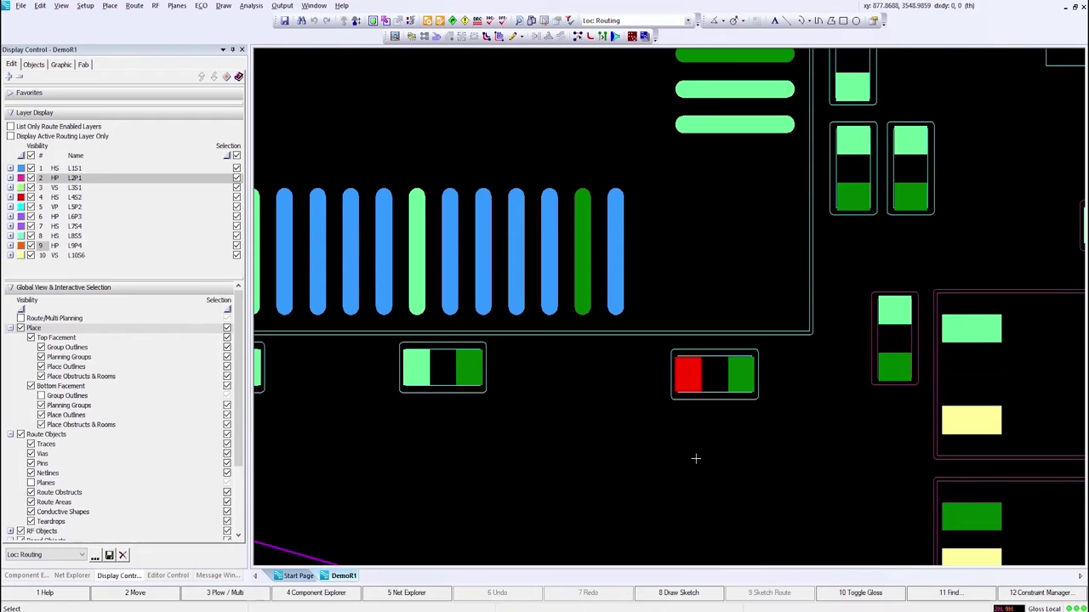
Place a Plow Tiebar on NT1 joining its AGND pad to the GND net
{"action": "scroll", "coordinate": [714, 379], "scroll_direction": "up", "scroll_amount": 3}
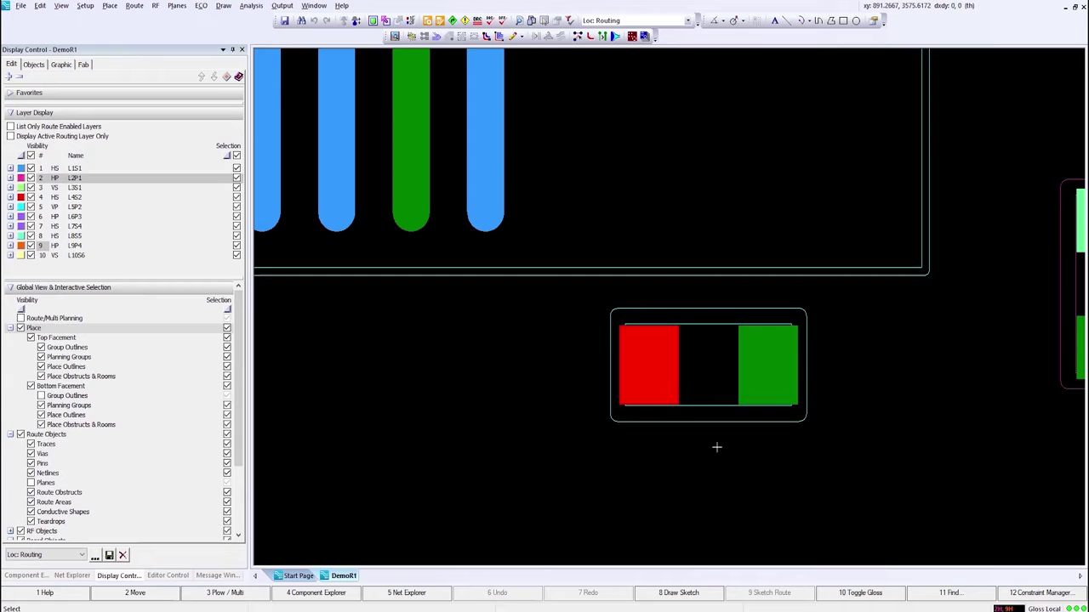
{"action": "left_click", "coordinate": [661, 364]}
{"action": "left_click", "coordinate": [661, 364]}
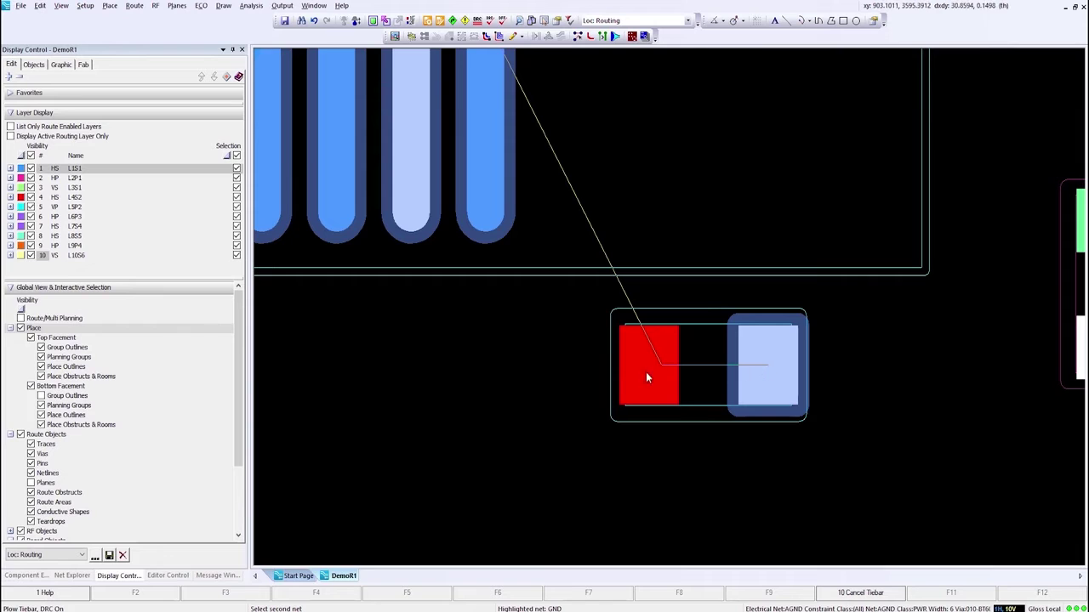
{"action": "left_click", "coordinate": [647, 368]}
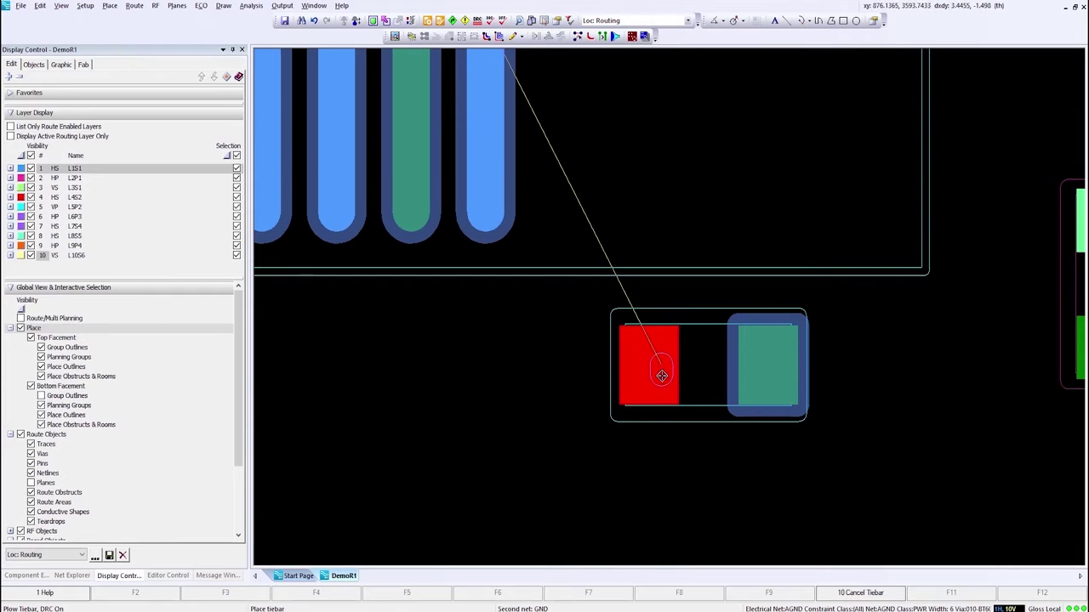
{"action": "left_click", "coordinate": [769, 368]}
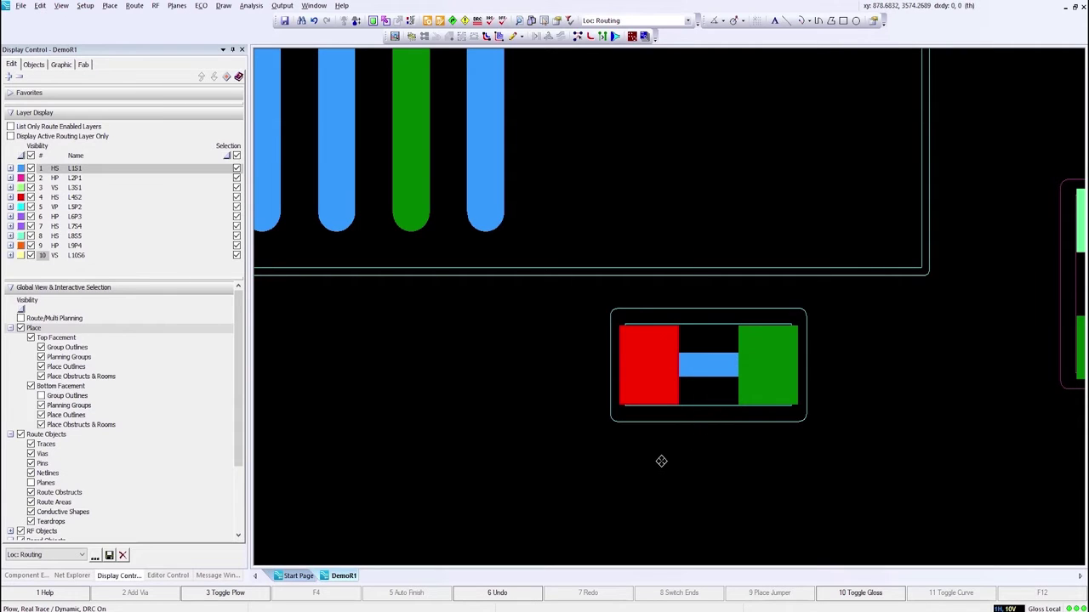
{"action": "key", "text": "Escape"}
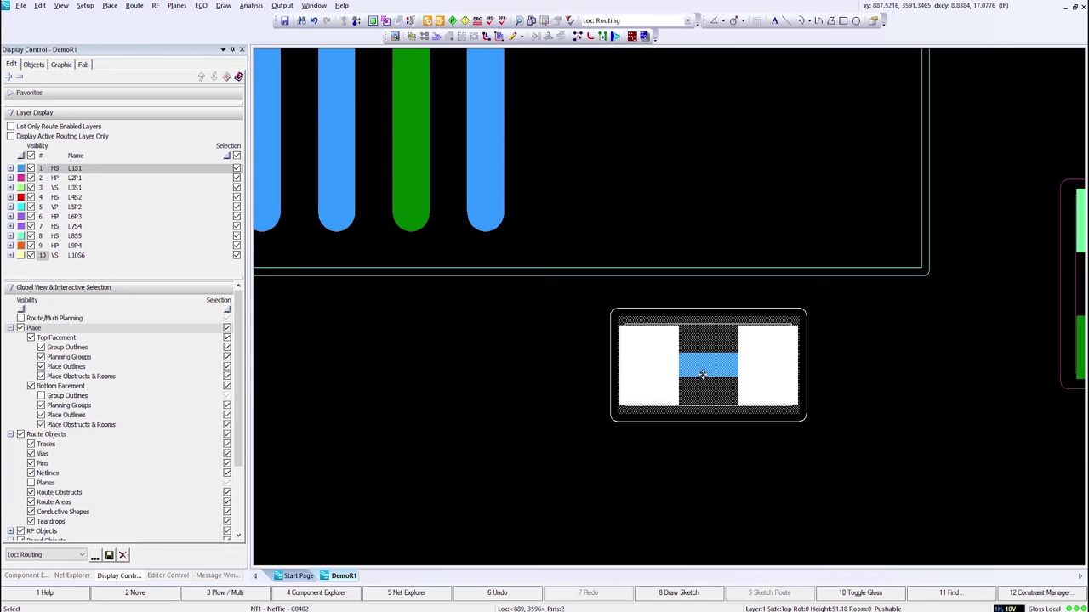
Move the tiebar so it sits centred across both NT1 pads
{"action": "left_click", "coordinate": [702, 364]}
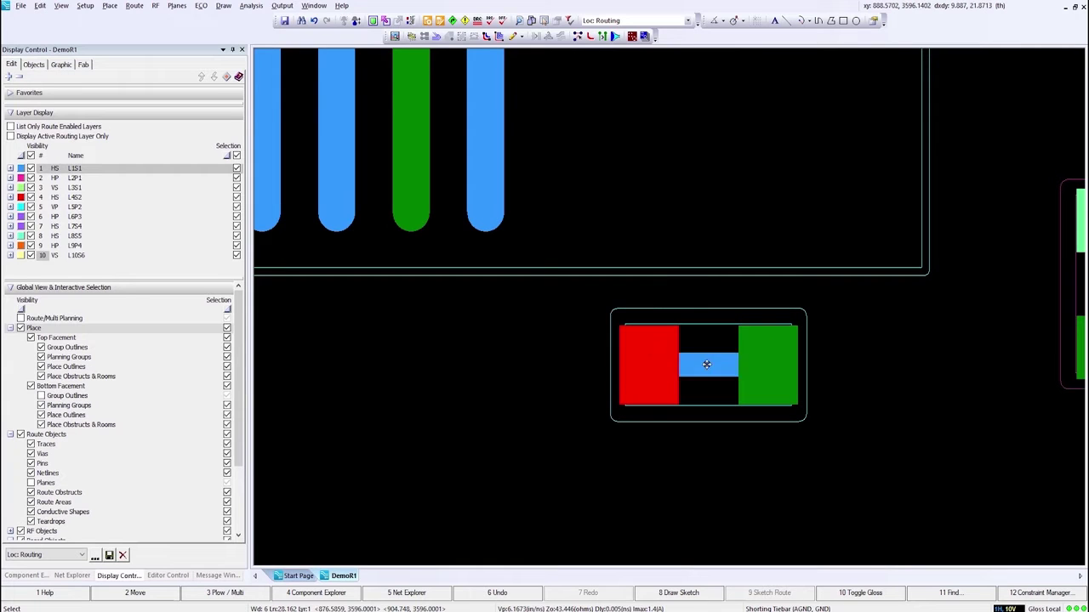
{"action": "right_click", "coordinate": [706, 364]}
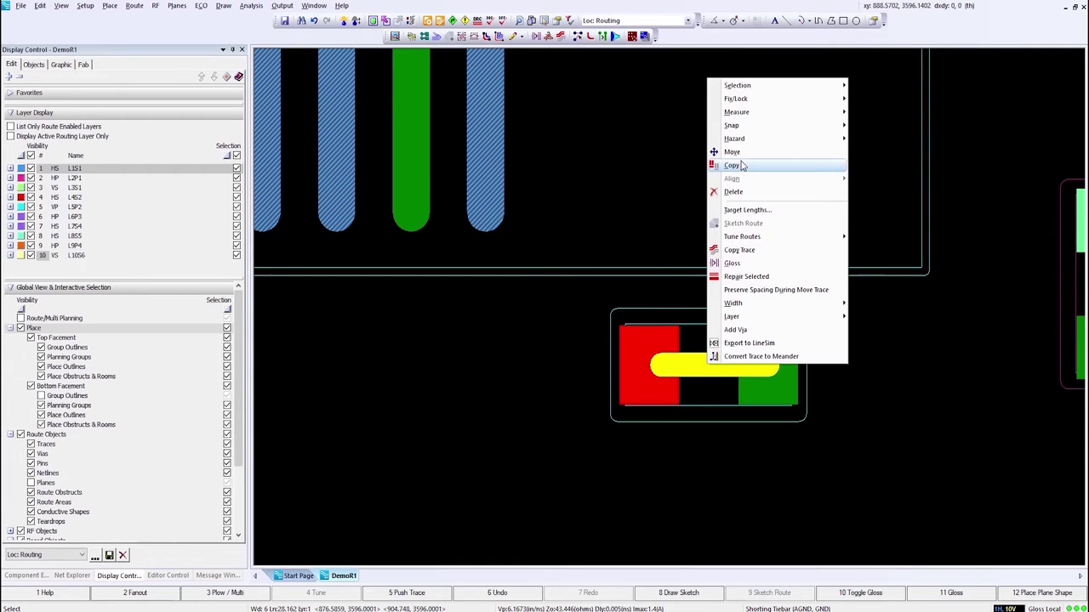
{"action": "left_click", "coordinate": [732, 151]}
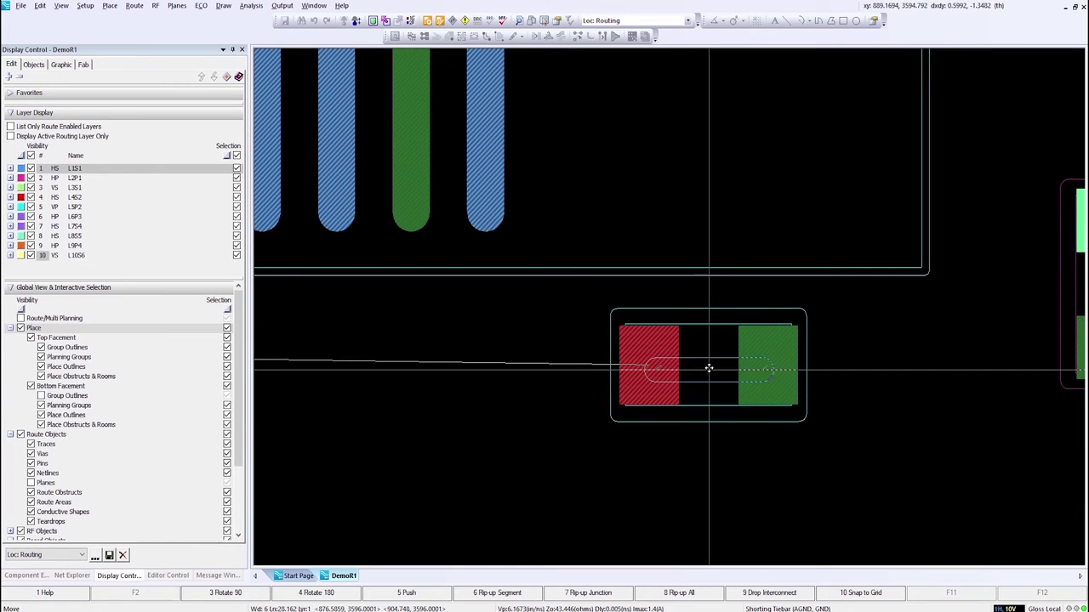
{"action": "left_click", "coordinate": [710, 369]}
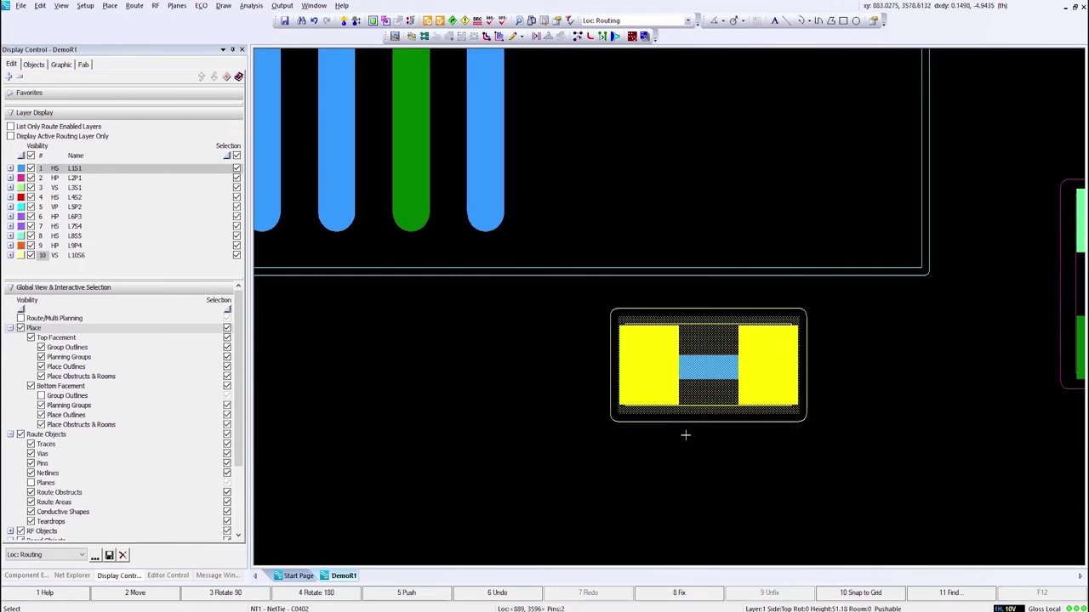
{"action": "left_click", "coordinate": [686, 432]}
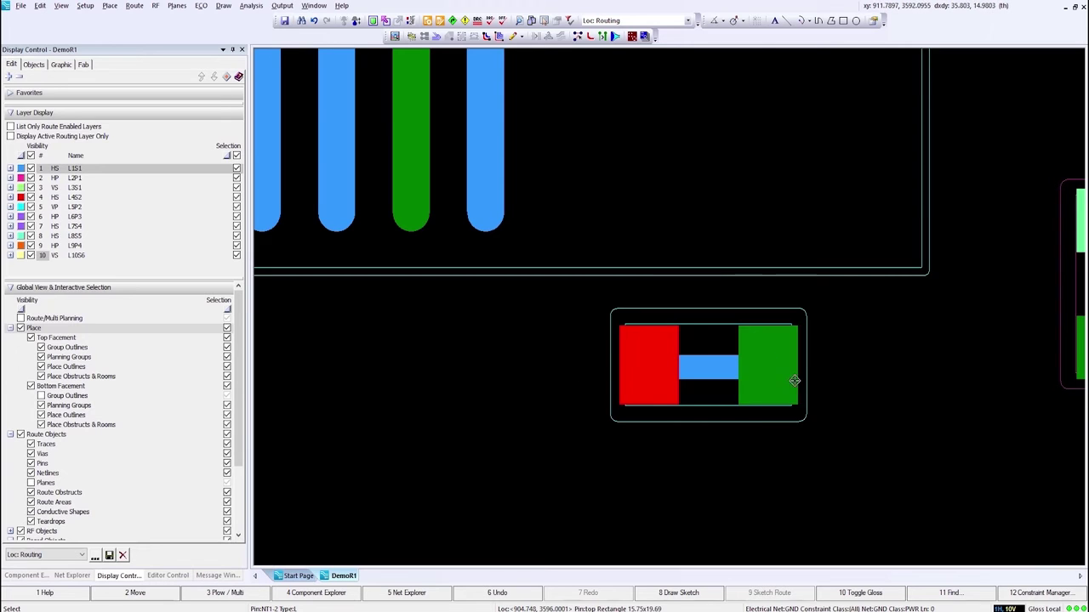
Route short traces from the AGND and GND pads, each ending in a via
{"action": "left_click", "coordinate": [656, 378]}
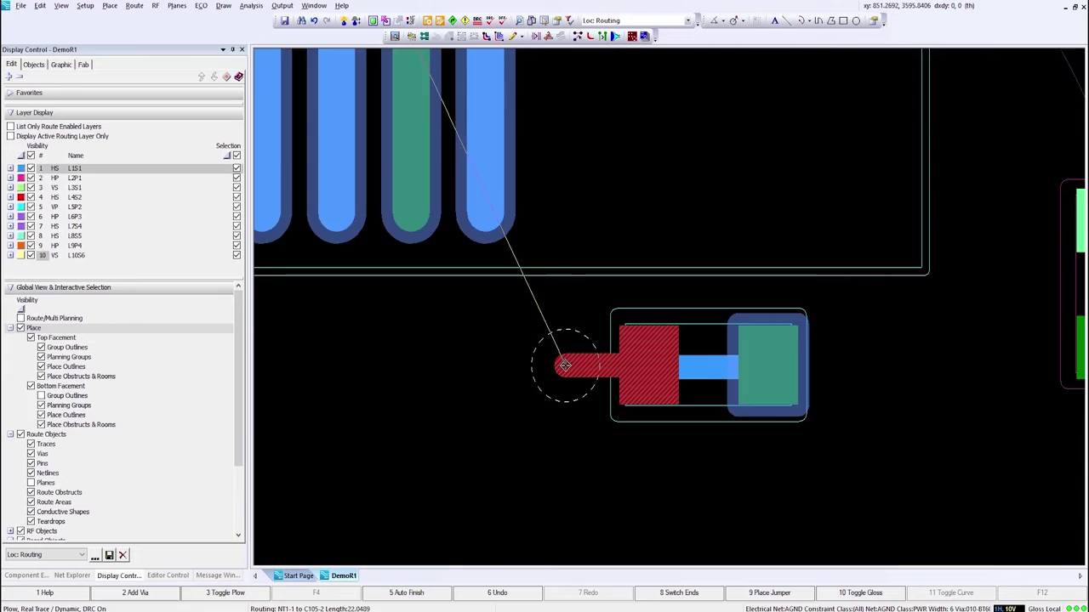
{"action": "key", "text": "F2"}
{"action": "left_click", "coordinate": [779, 366]}
{"action": "double_click", "coordinate": [854, 366]}
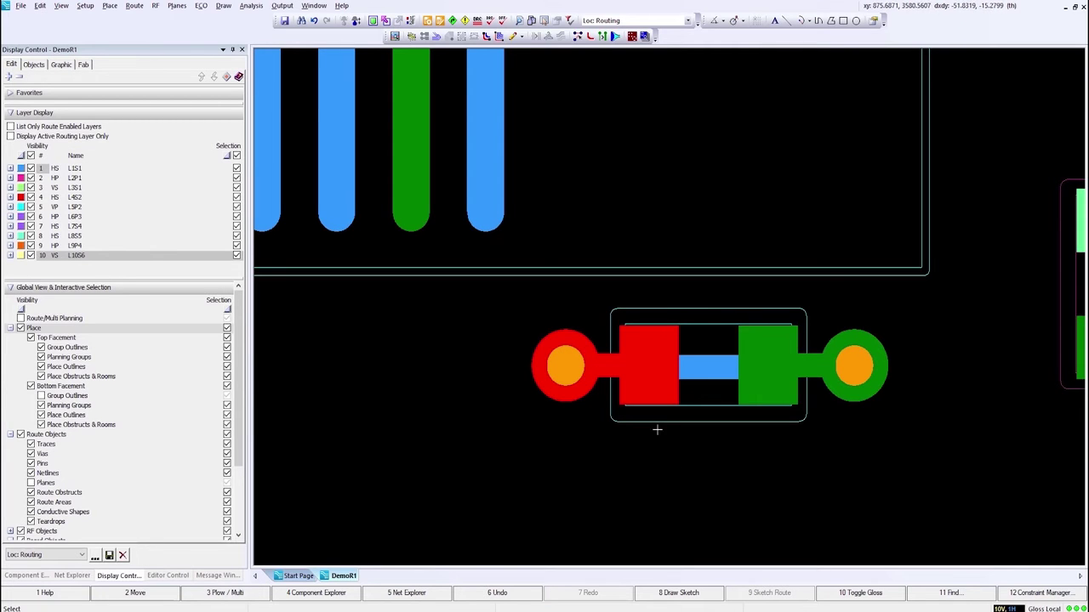
Fit the board in view and open the properties of the right VDD_3V3 copper shape
{"action": "scroll", "coordinate": [627, 457], "scroll_direction": "down", "scroll_amount": 4}
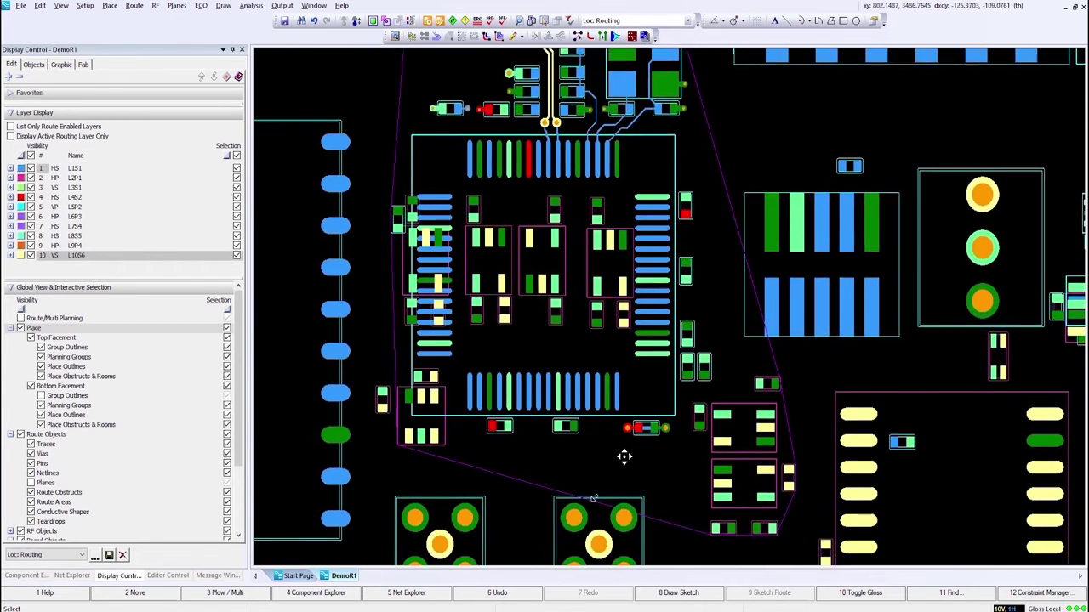
{"action": "middle_click", "coordinate": [625, 457]}
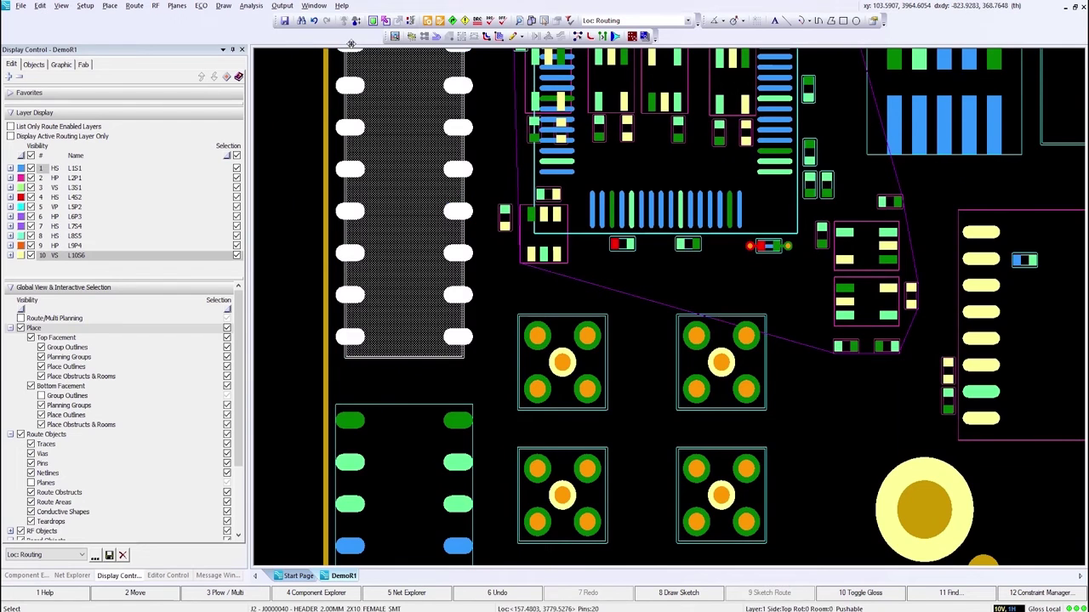
{"action": "left_click", "coordinate": [372, 21]}
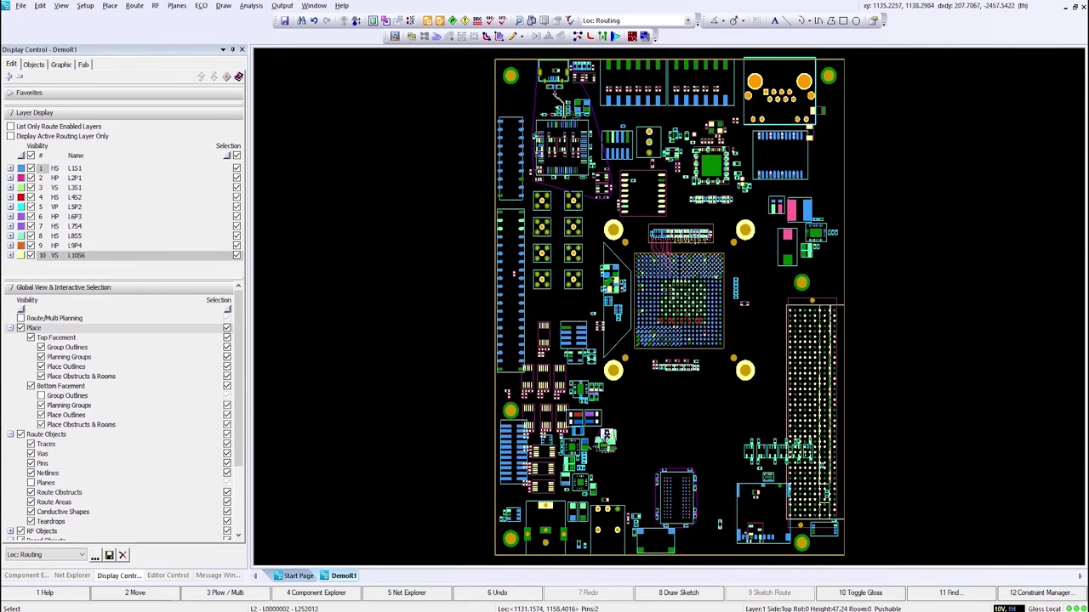
{"action": "scroll", "coordinate": [600, 438], "scroll_direction": "up", "scroll_amount": 5}
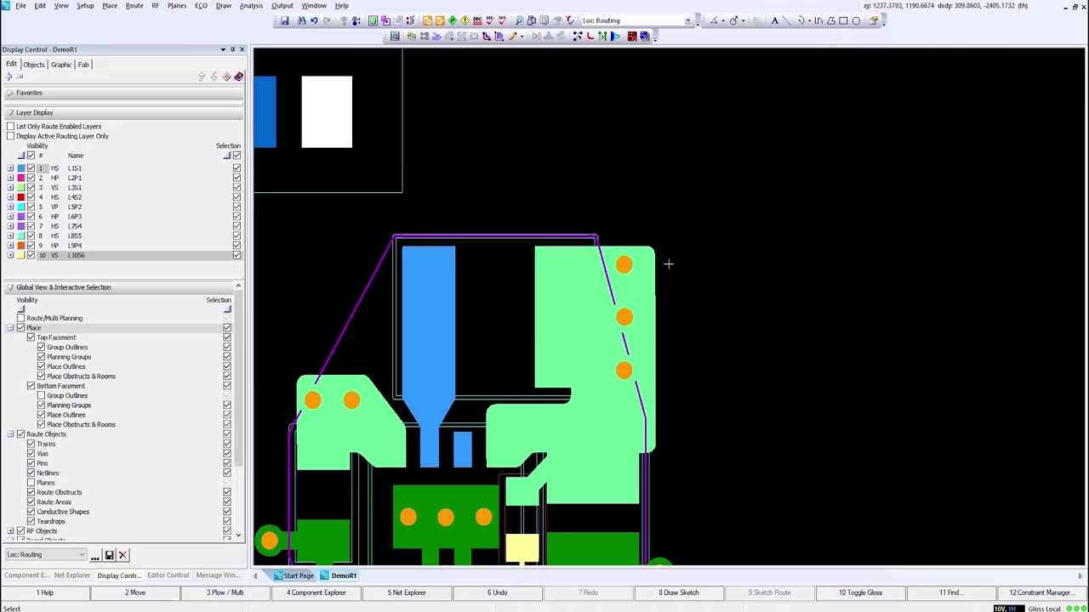
{"action": "double_click", "coordinate": [662, 269]}
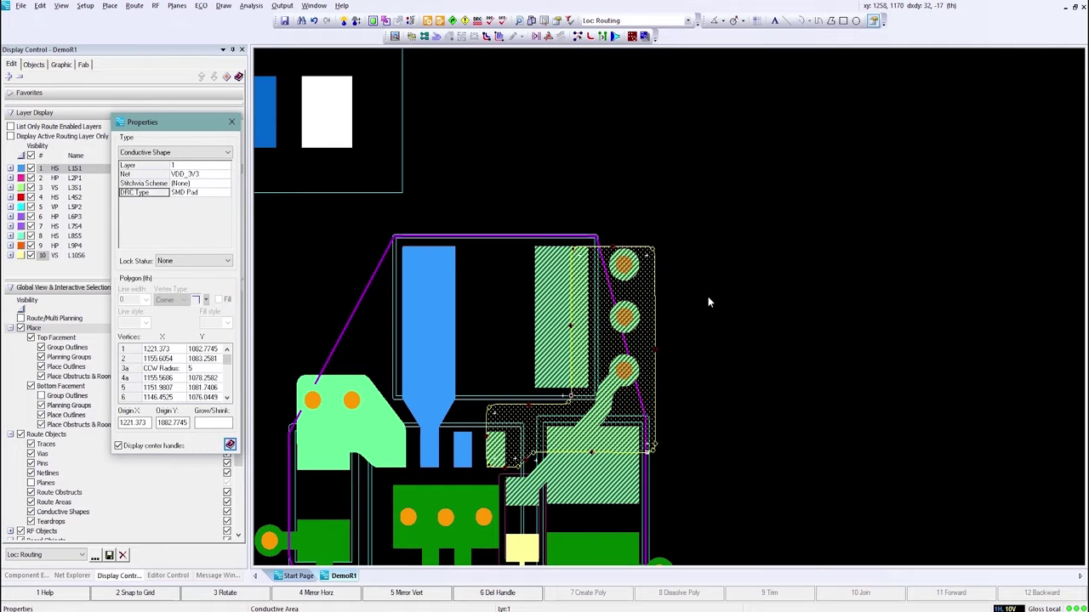
Keep the shape's DRC Type as SMD Pad and bring up the Constraint Manager
{"action": "left_click", "coordinate": [183, 194]}
{"action": "left_click", "coordinate": [226, 195]}
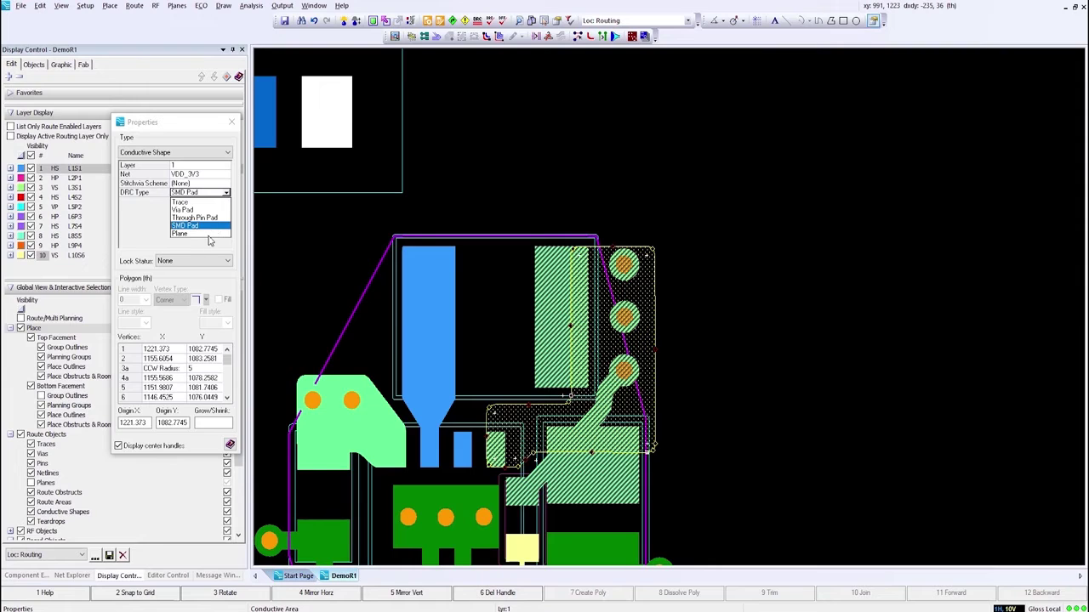
{"action": "left_click", "coordinate": [317, 233]}
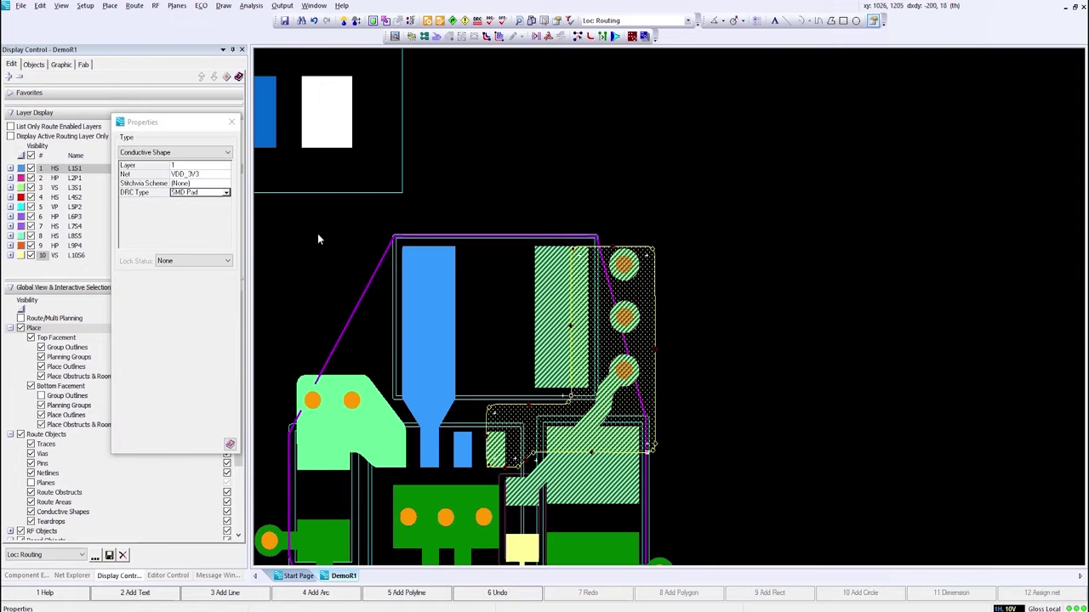
{"action": "left_click", "coordinate": [428, 21]}
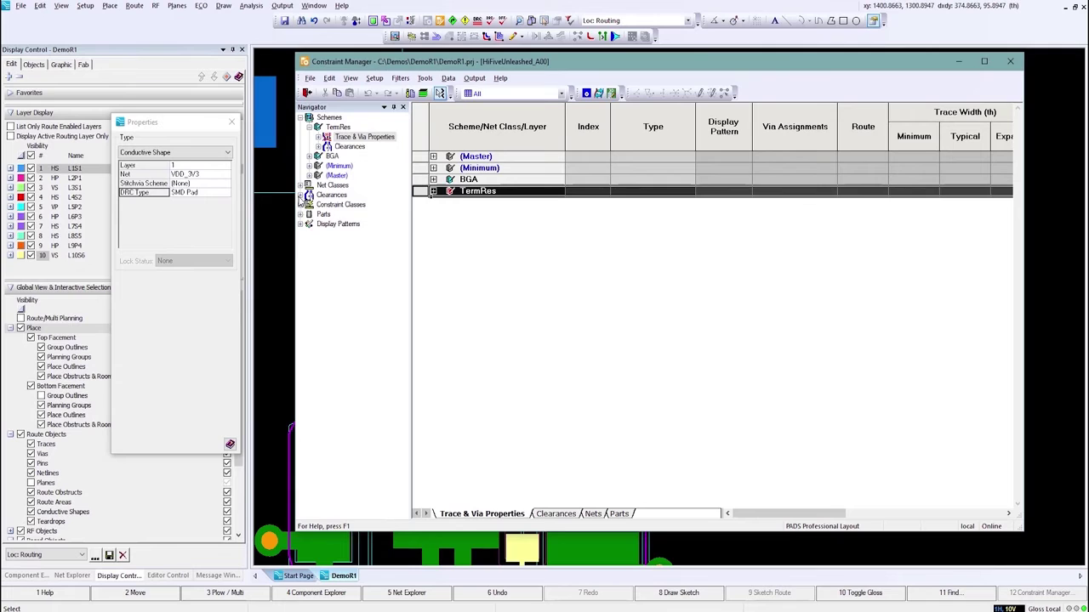
Inspect the Clearances (Default Rule) values, then close the Constraint Manager
{"action": "left_click", "coordinate": [308, 195]}
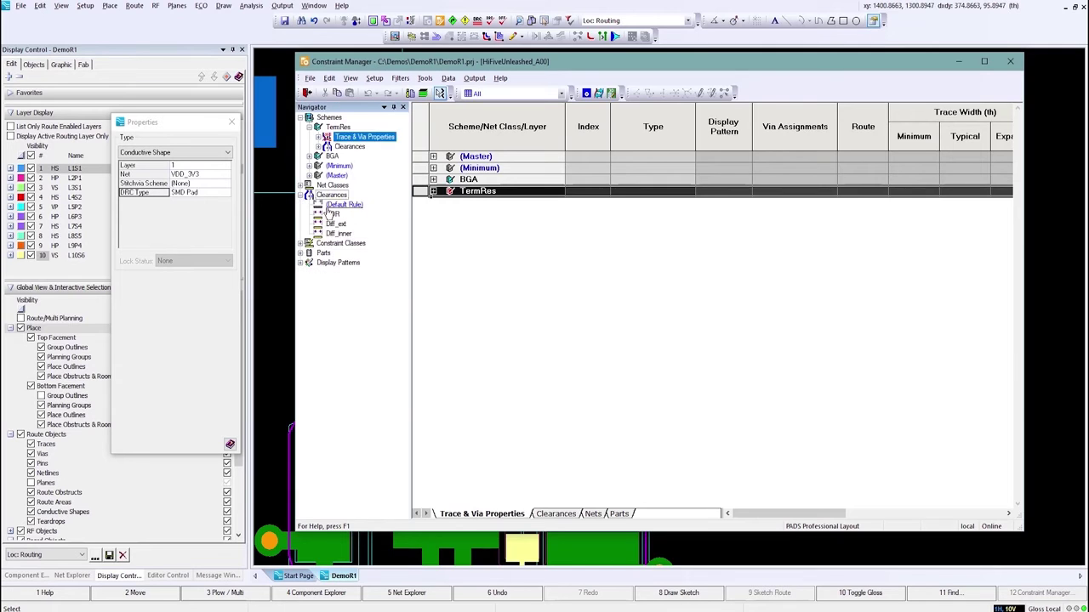
{"action": "left_click", "coordinate": [340, 205]}
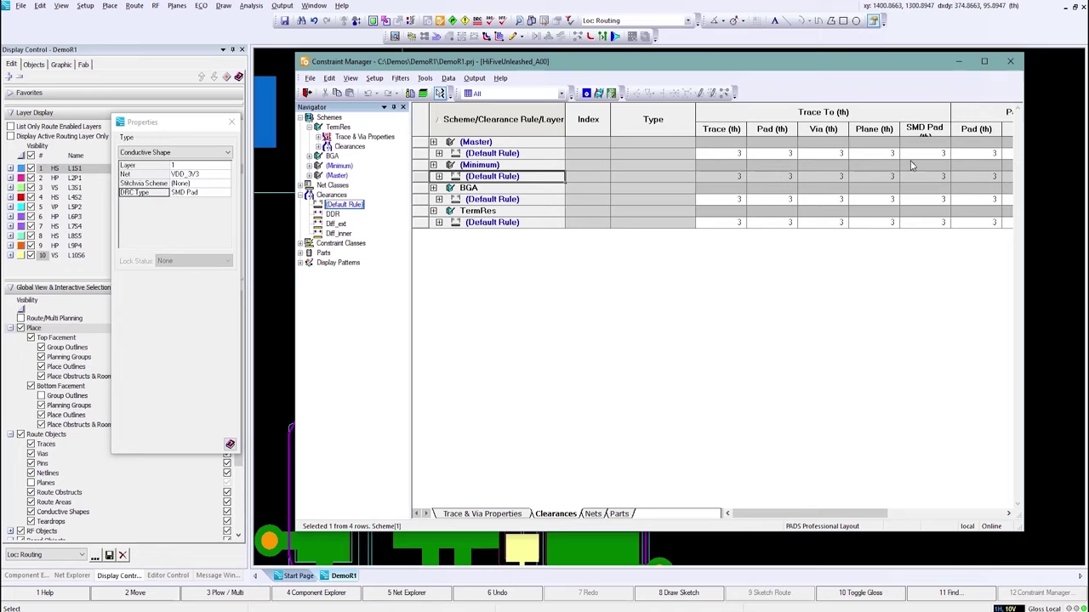
{"action": "left_click", "coordinate": [202, 214]}
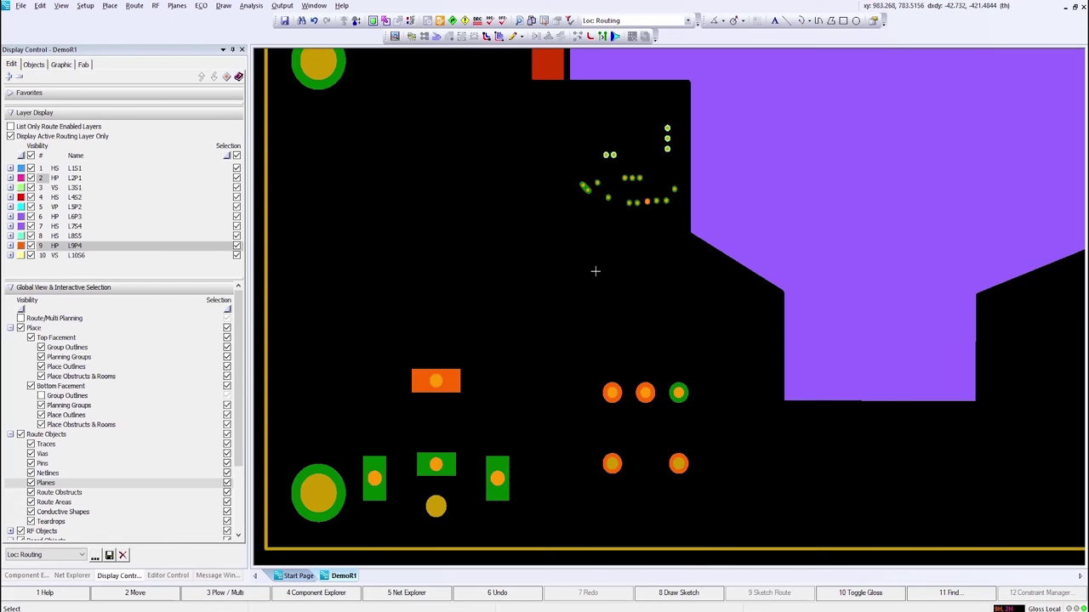
Draw a rectangular VDD_DDR_SOC plane shape over the via cluster on layer 9P
{"action": "double_click", "coordinate": [397, 112]}
{"action": "scroll", "coordinate": [397, 111], "scroll_direction": "up", "scroll_amount": 2}
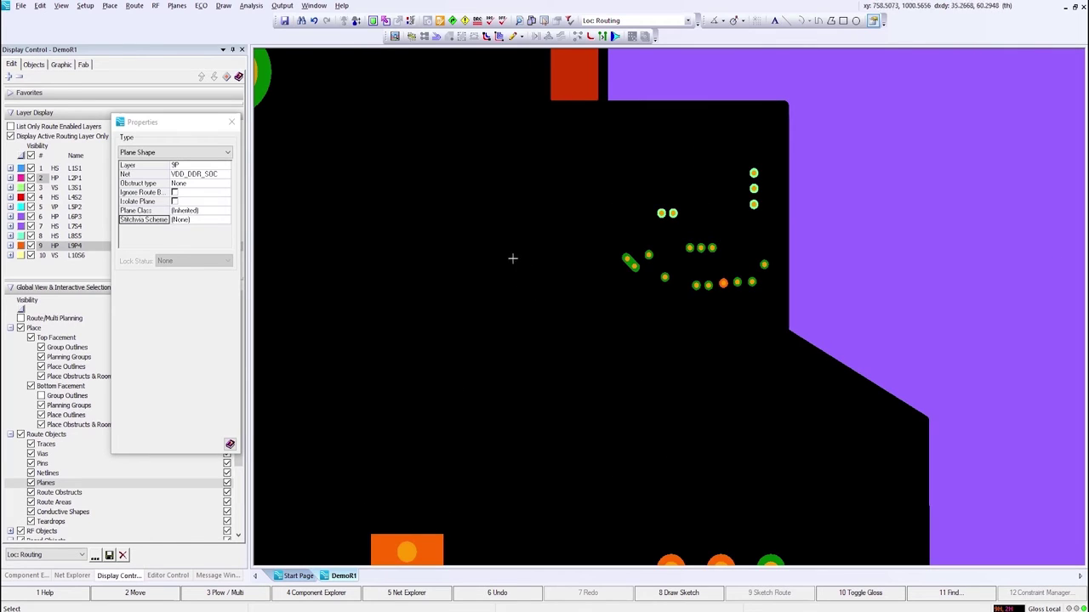
{"action": "left_click_drag", "start_coordinate": [201, 128], "coordinate": [200, 118]}
{"action": "left_click", "coordinate": [843, 21]}
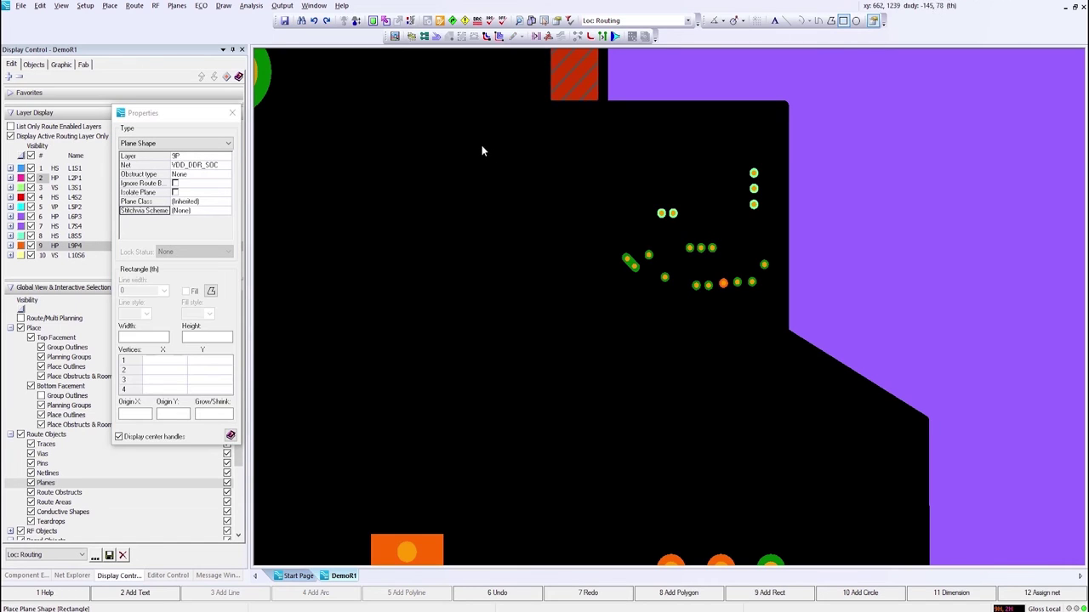
{"action": "mouse_move", "coordinate": [482, 146]}
{"action": "left_mouse_down"}
{"action": "mouse_move", "coordinate": [552, 221]}
{"action": "mouse_move", "coordinate": [749, 306]}
{"action": "mouse_move", "coordinate": [811, 360]}
{"action": "left_mouse_up"}
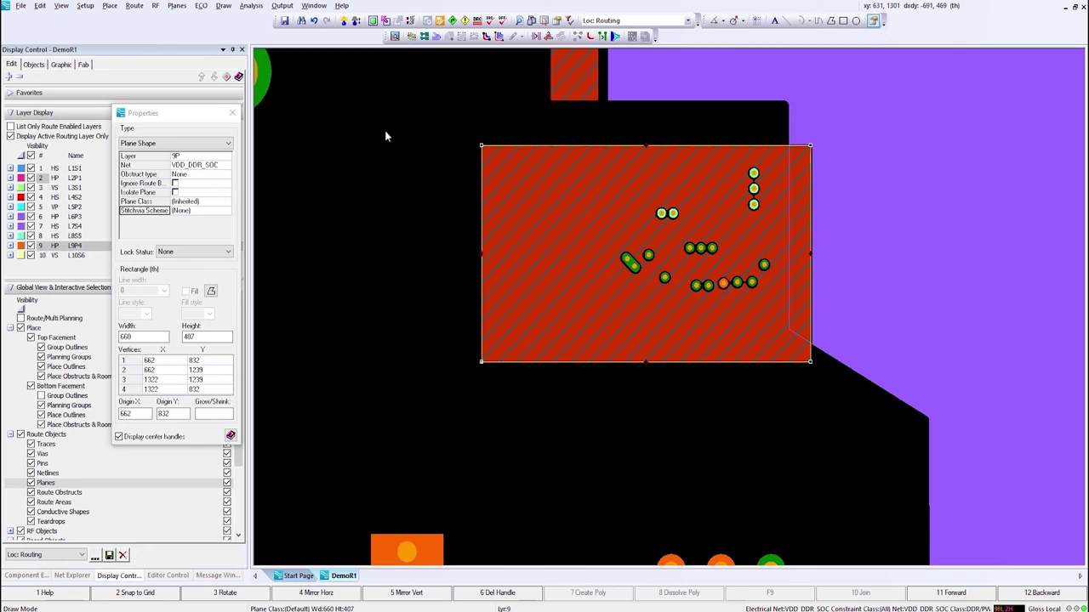
Start another rectangle plane shape with its net set to VDD_3V3
{"action": "left_click", "coordinate": [843, 20]}
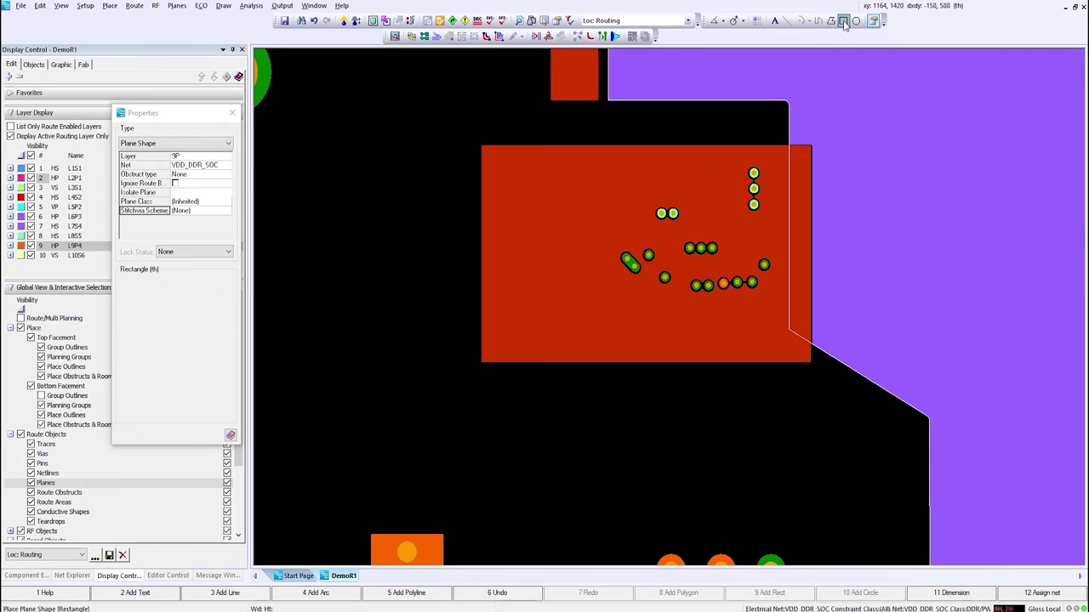
{"action": "left_click", "coordinate": [227, 165]}
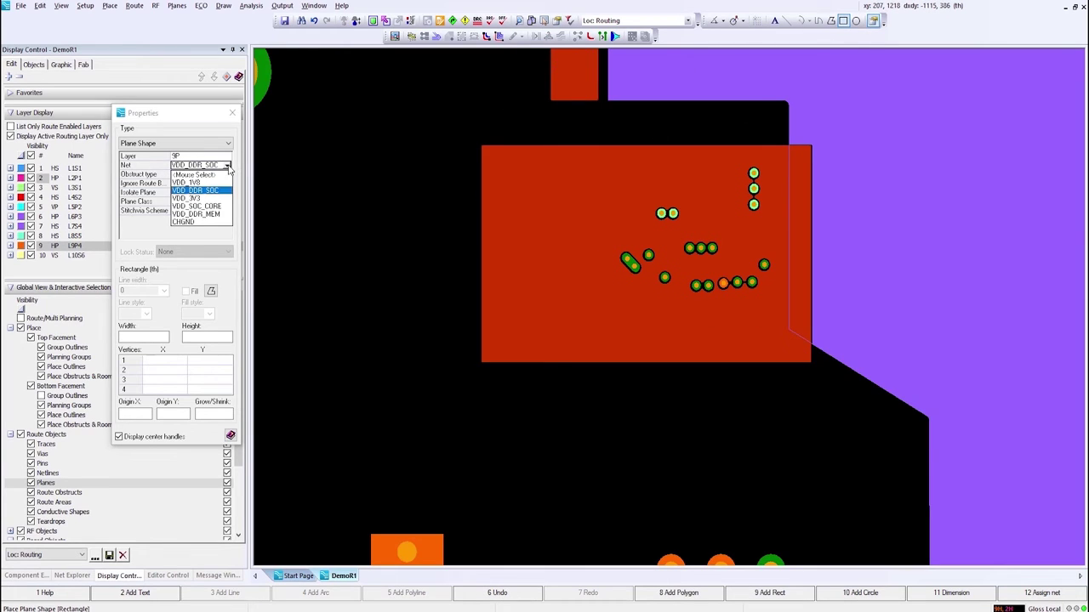
{"action": "left_click", "coordinate": [202, 199]}
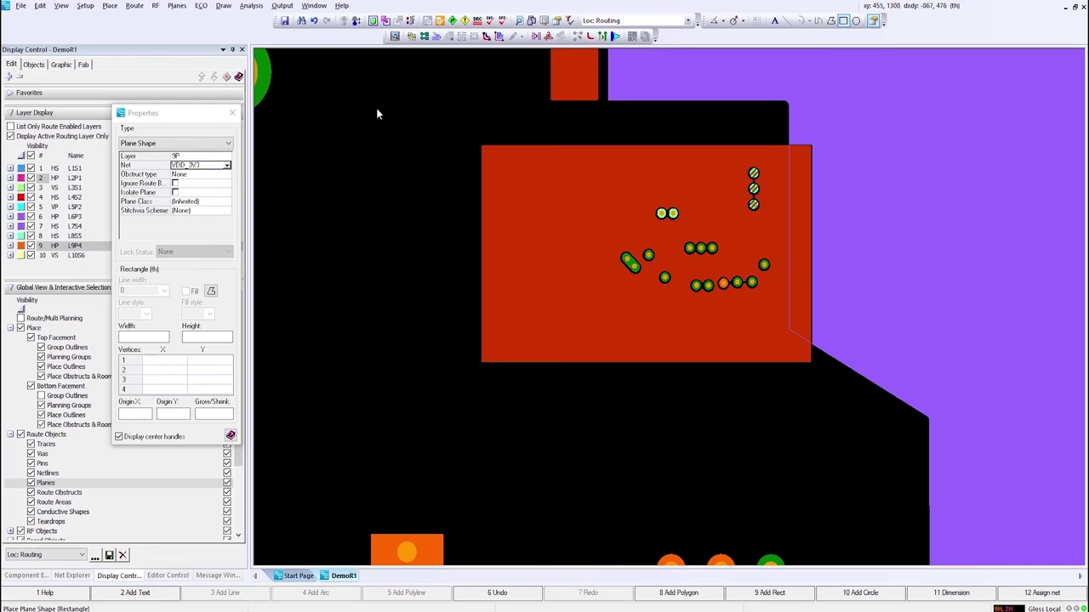
Draw a 1050 × 625 VDD_3V3 plane rectangle enclosing the VDD_DDR_SOC plane
{"action": "mouse_move", "coordinate": [363, 105]}
{"action": "left_mouse_down"}
{"action": "mouse_move", "coordinate": [513, 180]}
{"action": "mouse_move", "coordinate": [894, 430]}
{"action": "mouse_move", "coordinate": [886, 441]}
{"action": "left_mouse_up"}
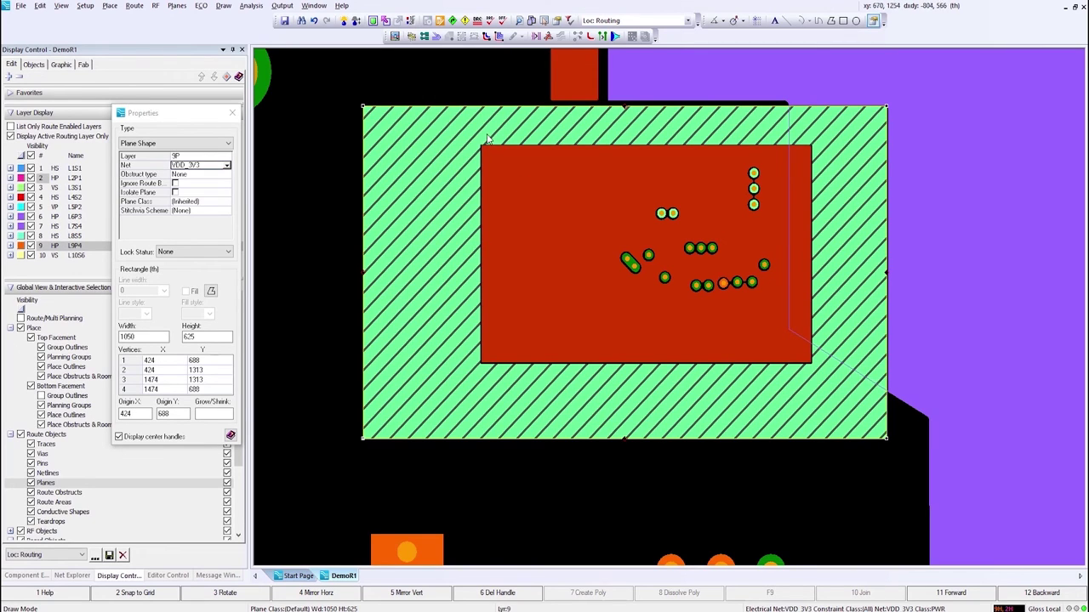
{"action": "scroll", "coordinate": [490, 144], "scroll_direction": "up", "scroll_amount": 4}
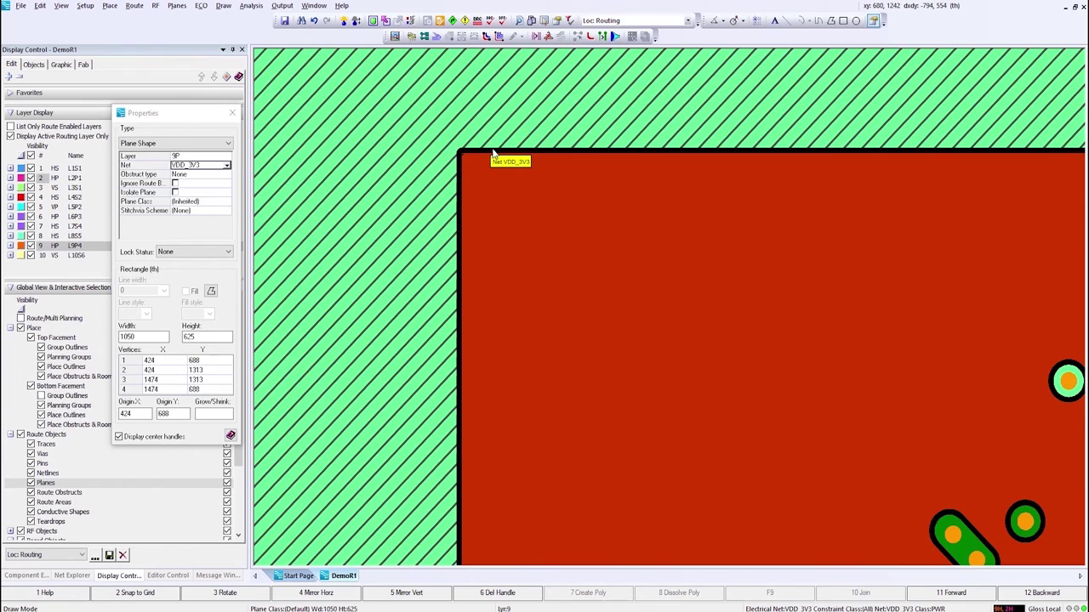
{"action": "scroll", "coordinate": [491, 154], "scroll_direction": "down", "scroll_amount": 4}
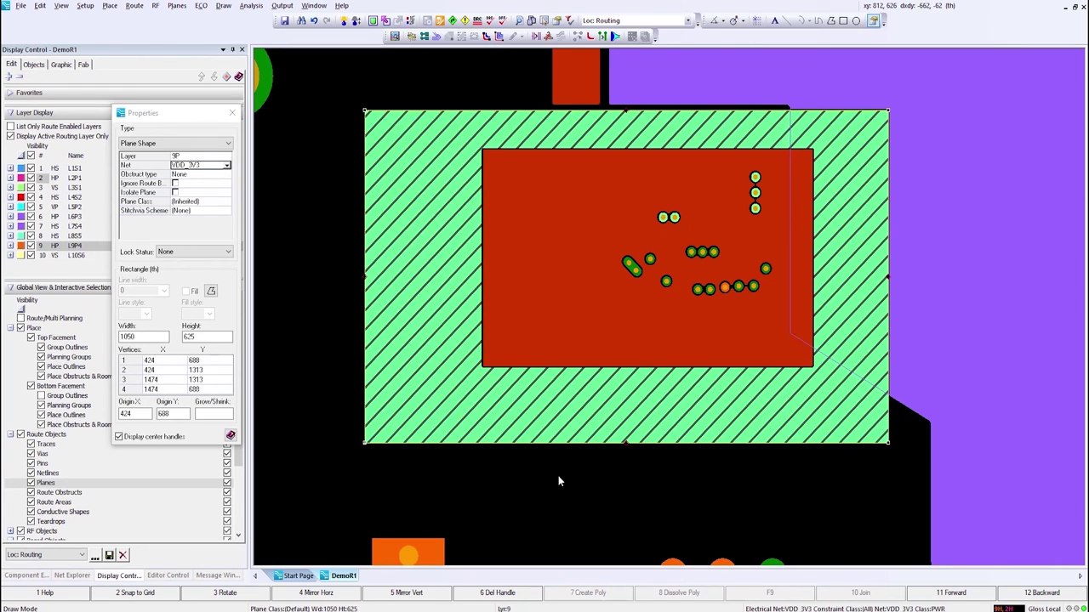
Draw a 241 × 292 VDD_DDR_MEM plane rectangle across both planes' lower edges
{"action": "left_click_drag", "start_coordinate": [528, 469], "coordinate": [649, 314]}
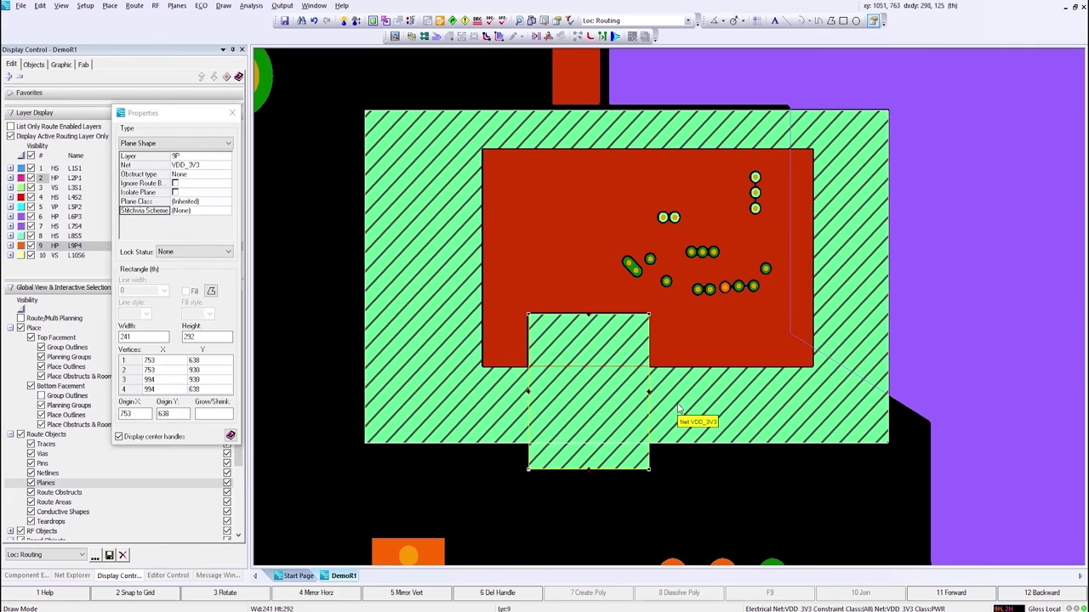
{"action": "left_click", "coordinate": [230, 173]}
{"action": "left_click", "coordinate": [204, 197]}
{"action": "key", "text": "Escape"}
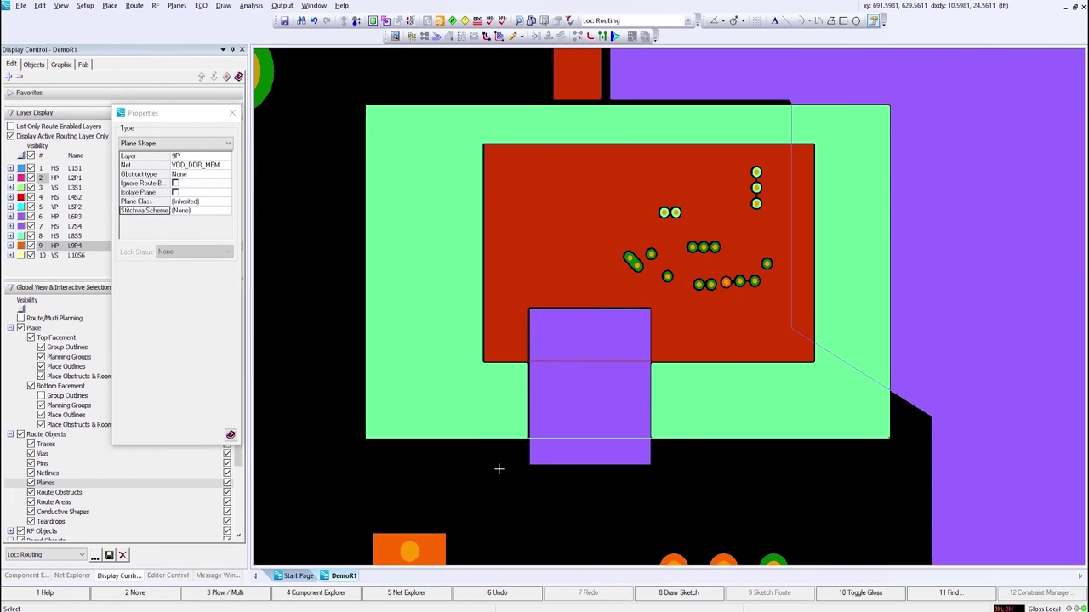